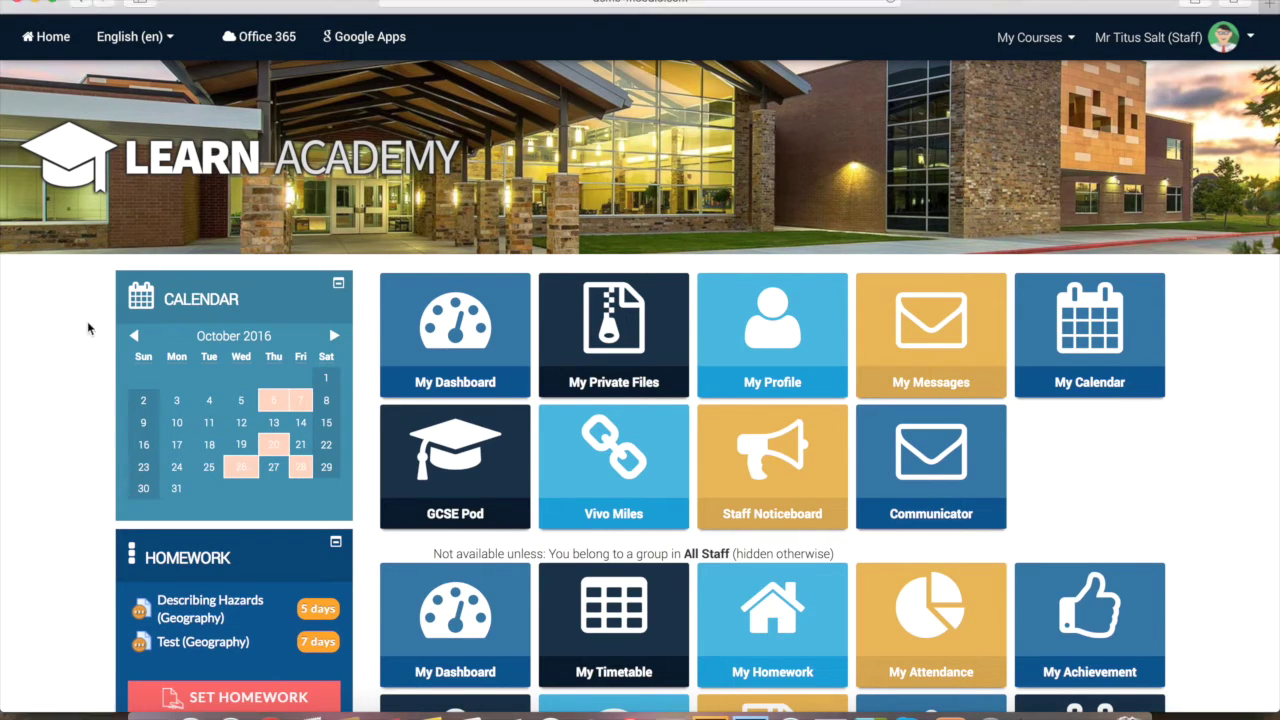
# - Open the Cohorts page under Site administration > Users > Accounts
pyautogui.scroll(-5, 87, 326)
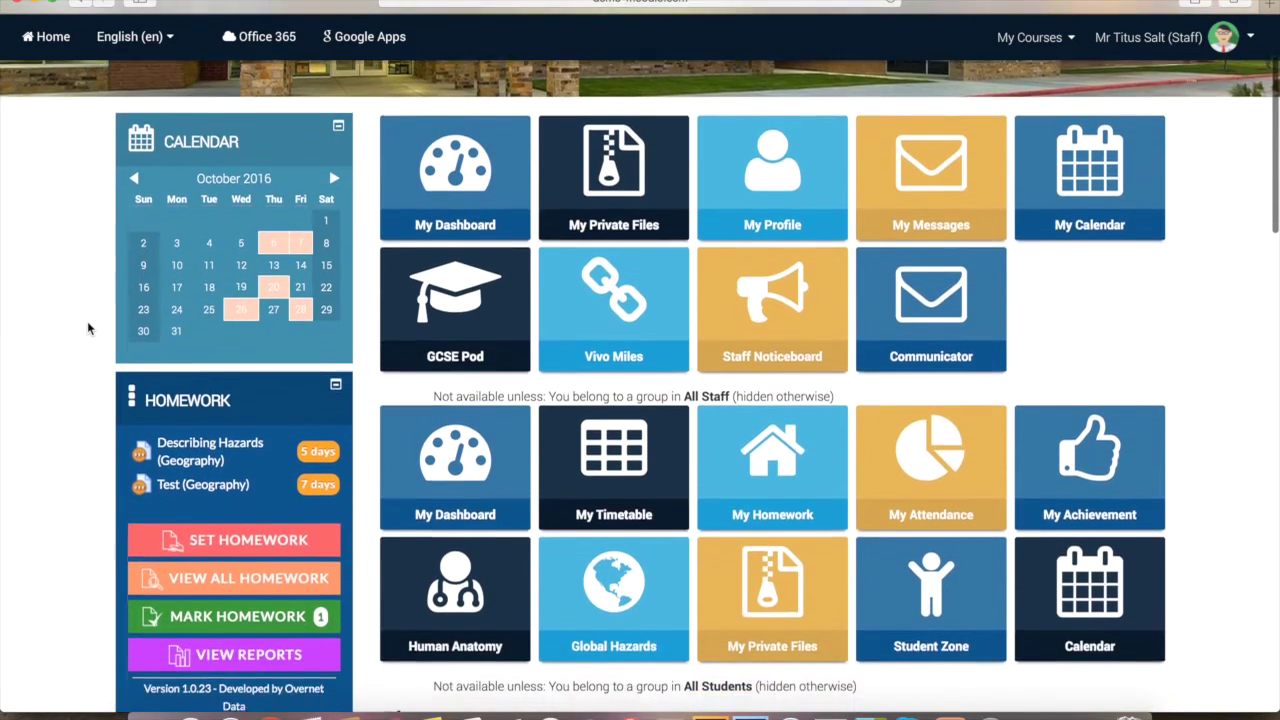
pyautogui.scroll(-12, 87, 327)
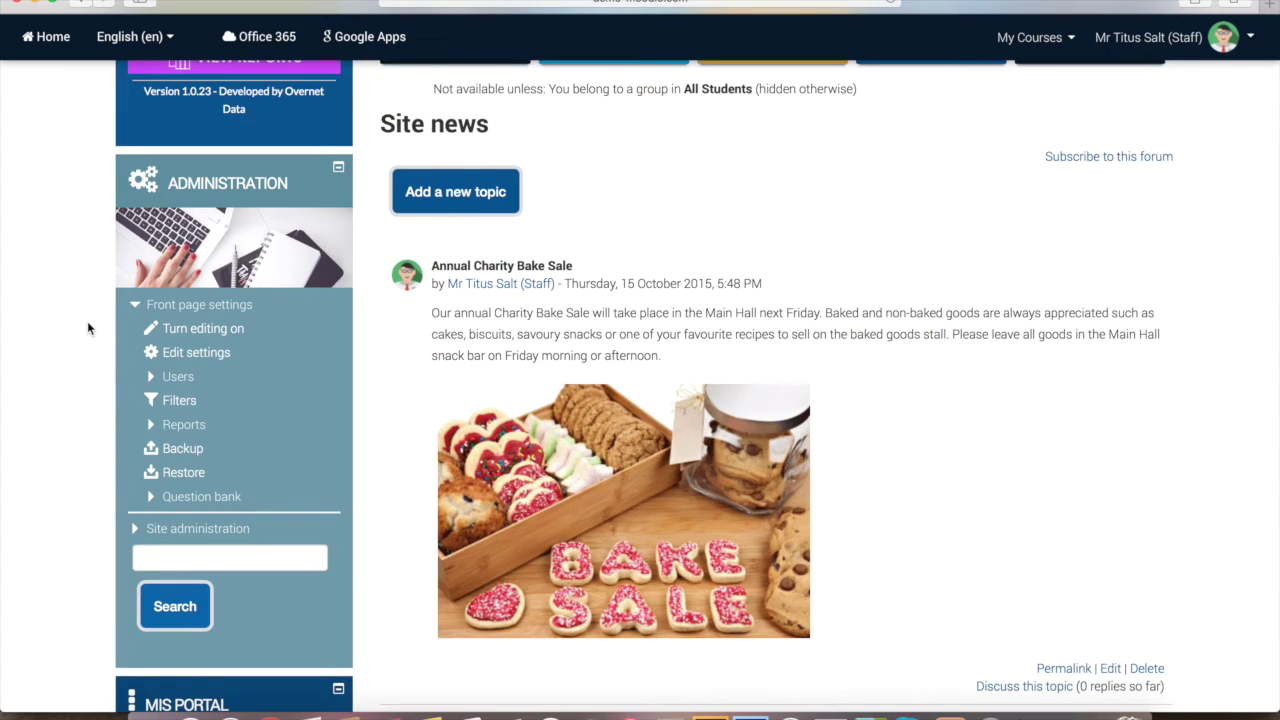
pyautogui.scroll(-1, 87, 327)
pyautogui.click(158, 485)
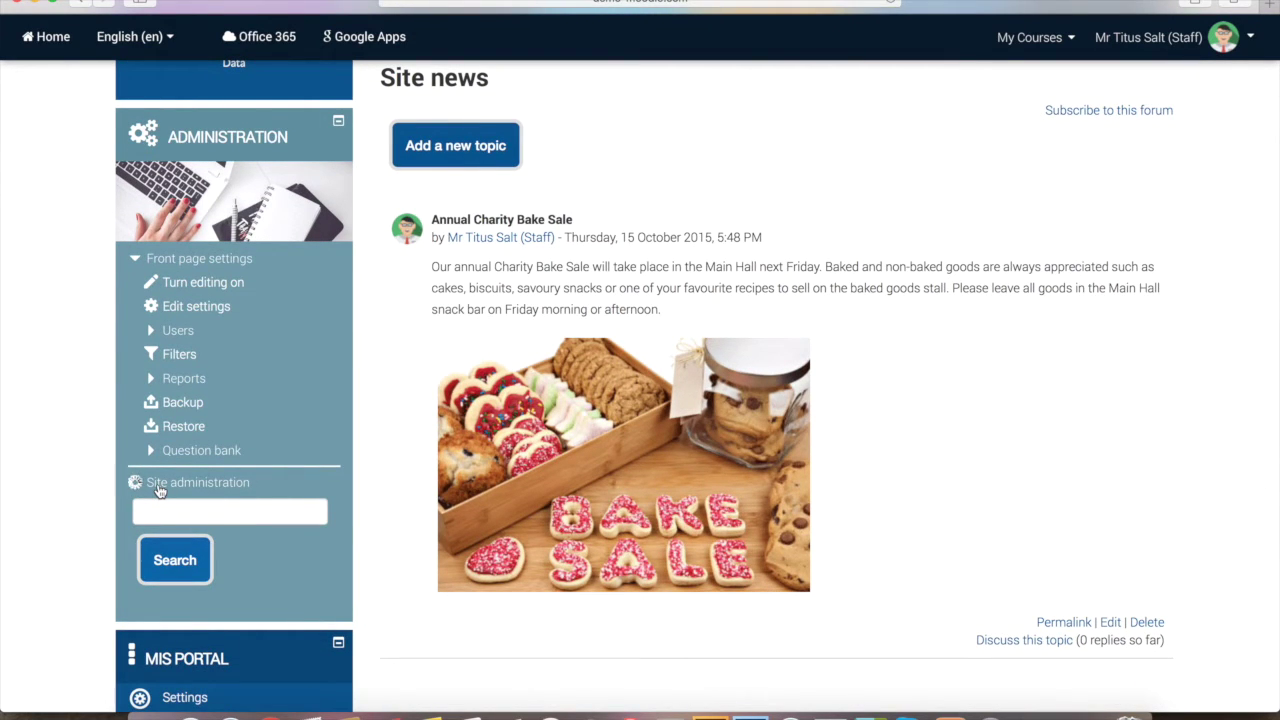
pyautogui.click(176, 578)
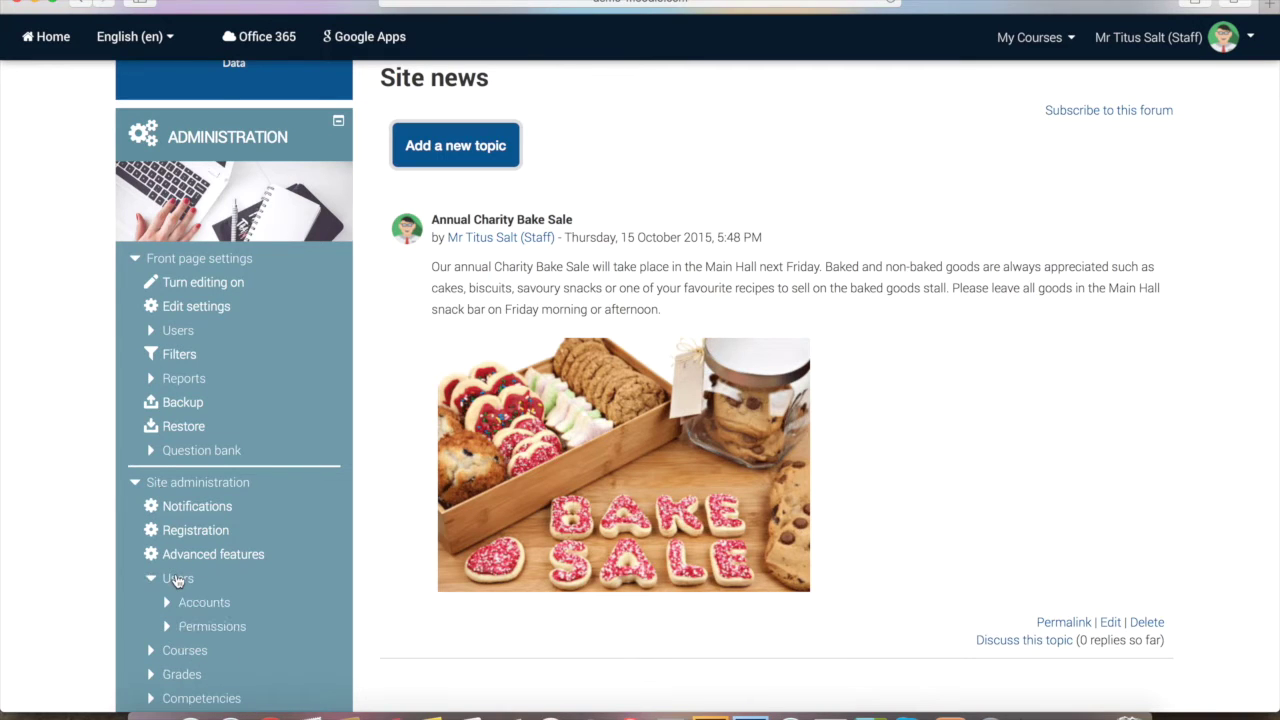
pyautogui.click(196, 606)
pyautogui.scroll(-3, 200, 615)
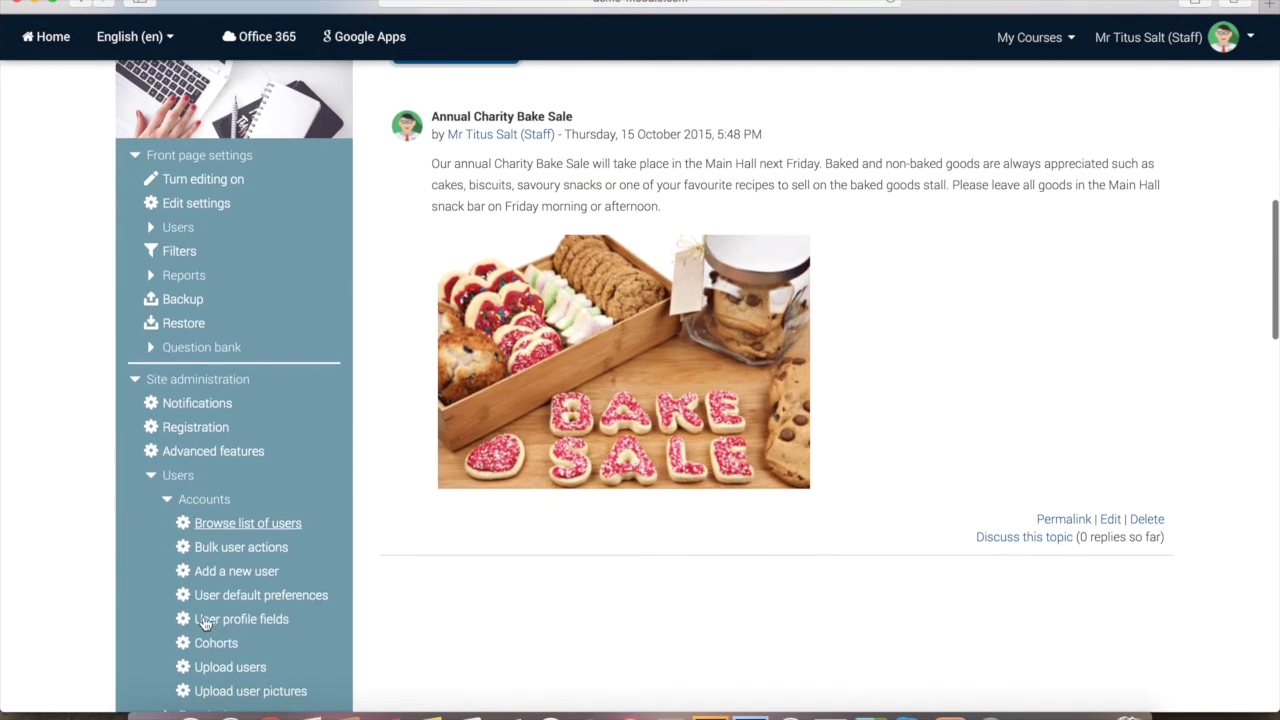
pyautogui.click(205, 648)
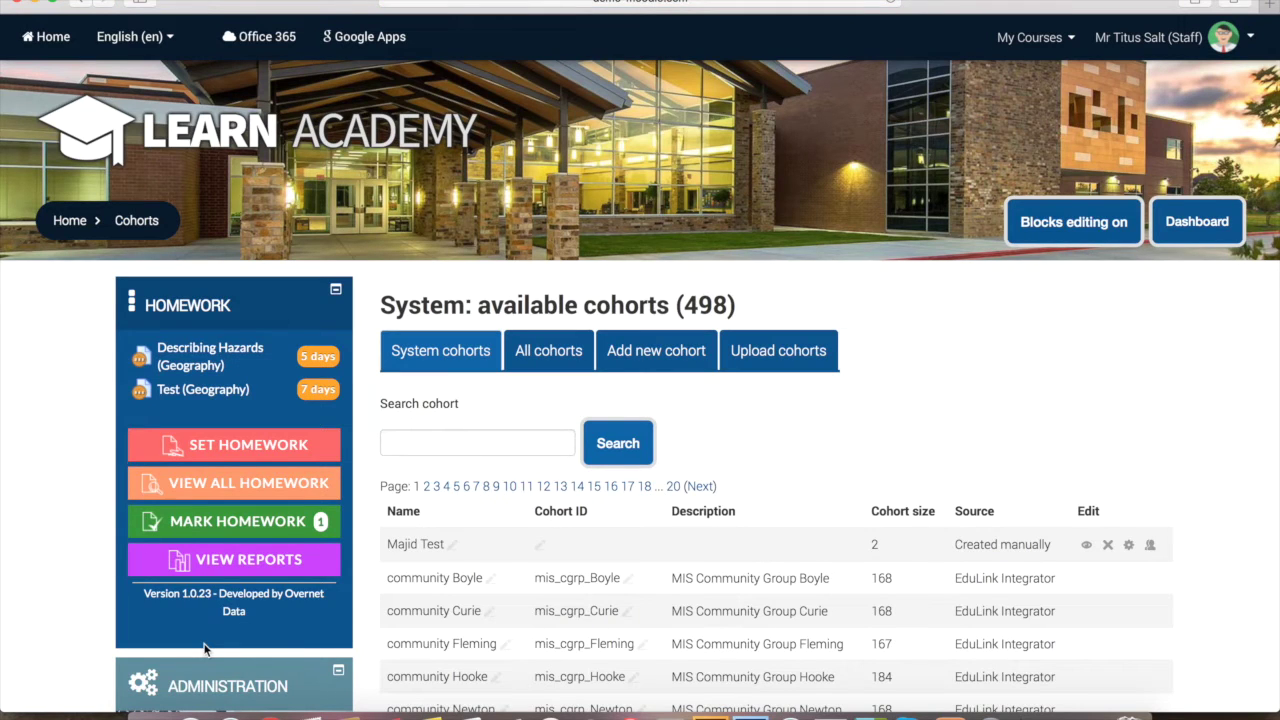
# - Review the first cohort's current and potential members, then return to the site home page
pyautogui.click(1150, 544)
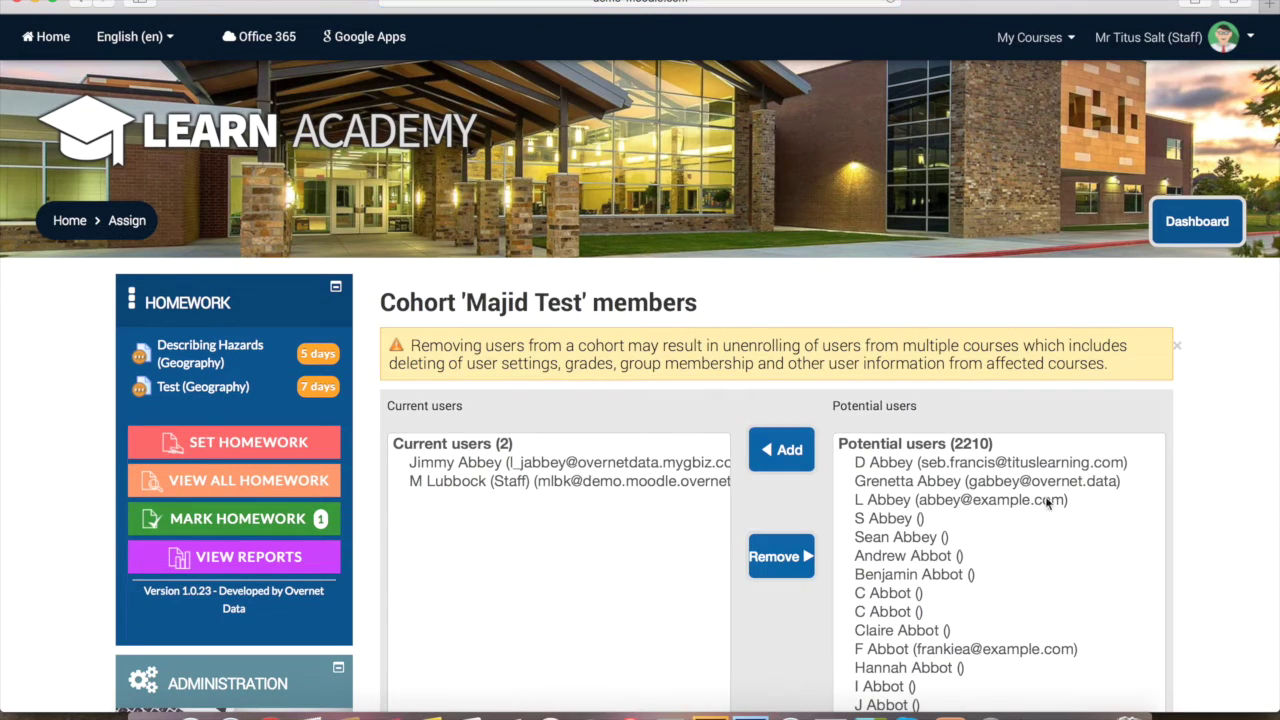
pyautogui.scroll(-3, 841, 435)
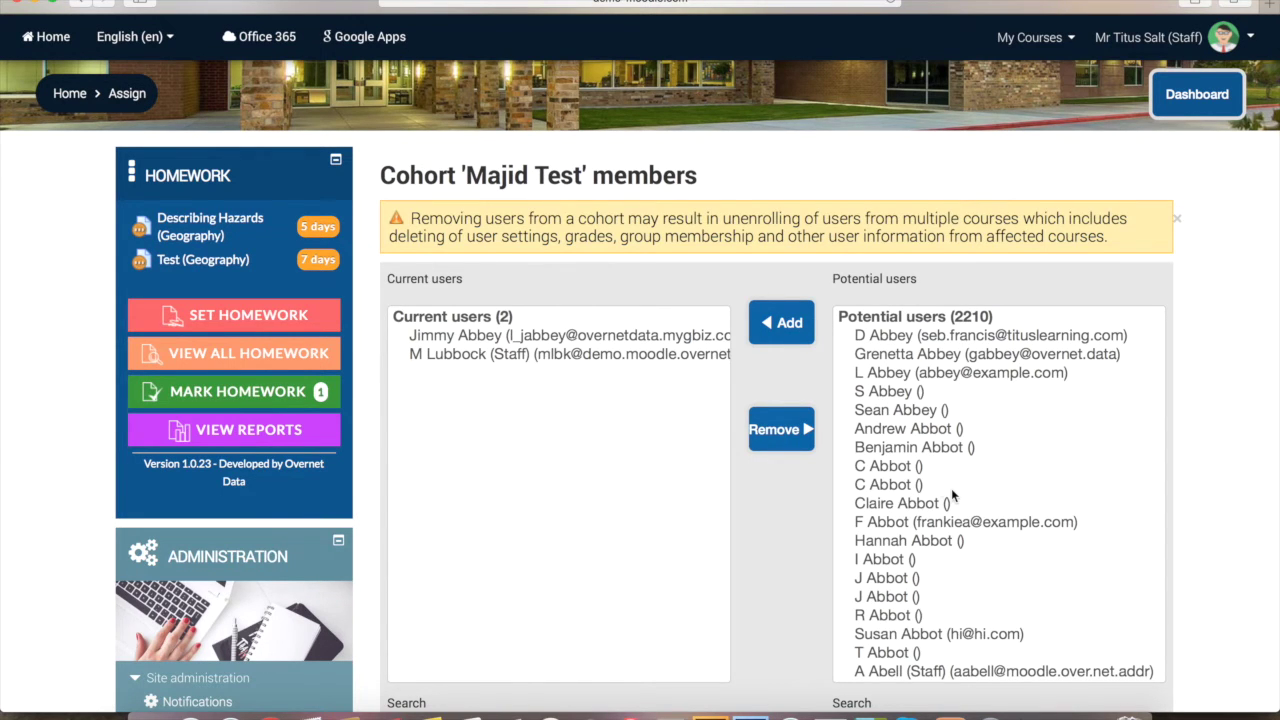
pyautogui.scroll(3, 835, 416)
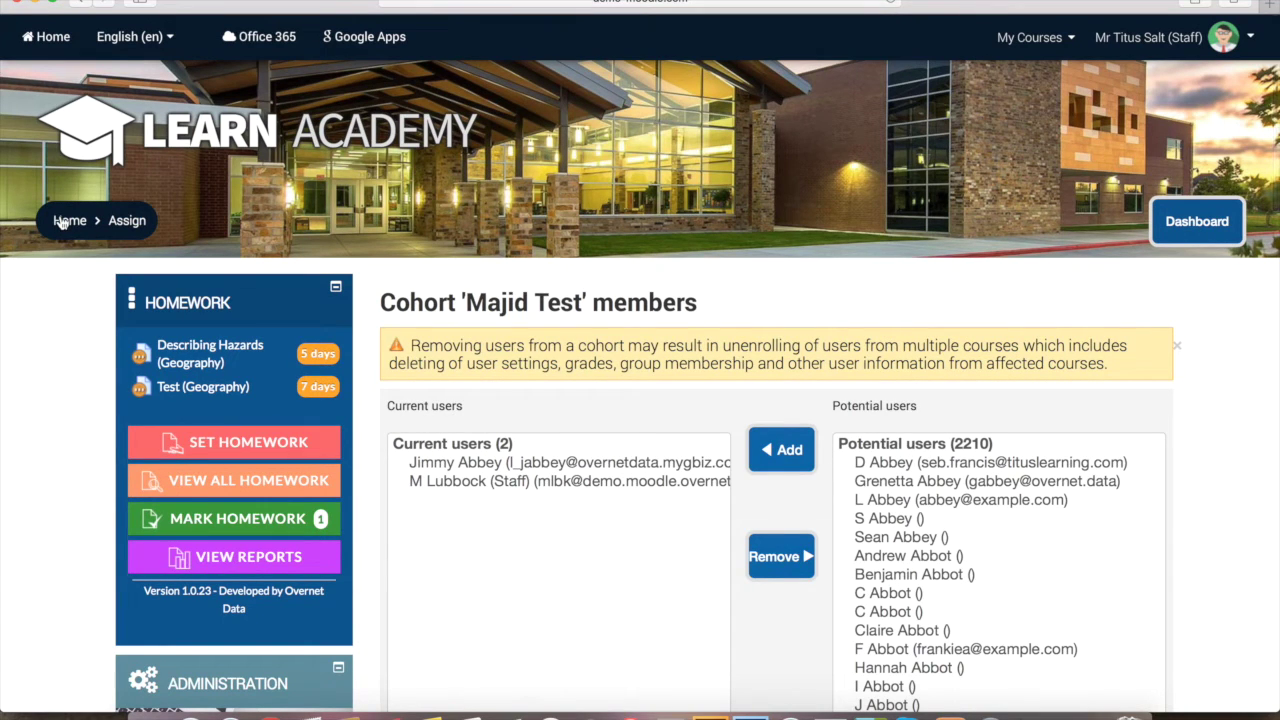
pyautogui.click(44, 42)
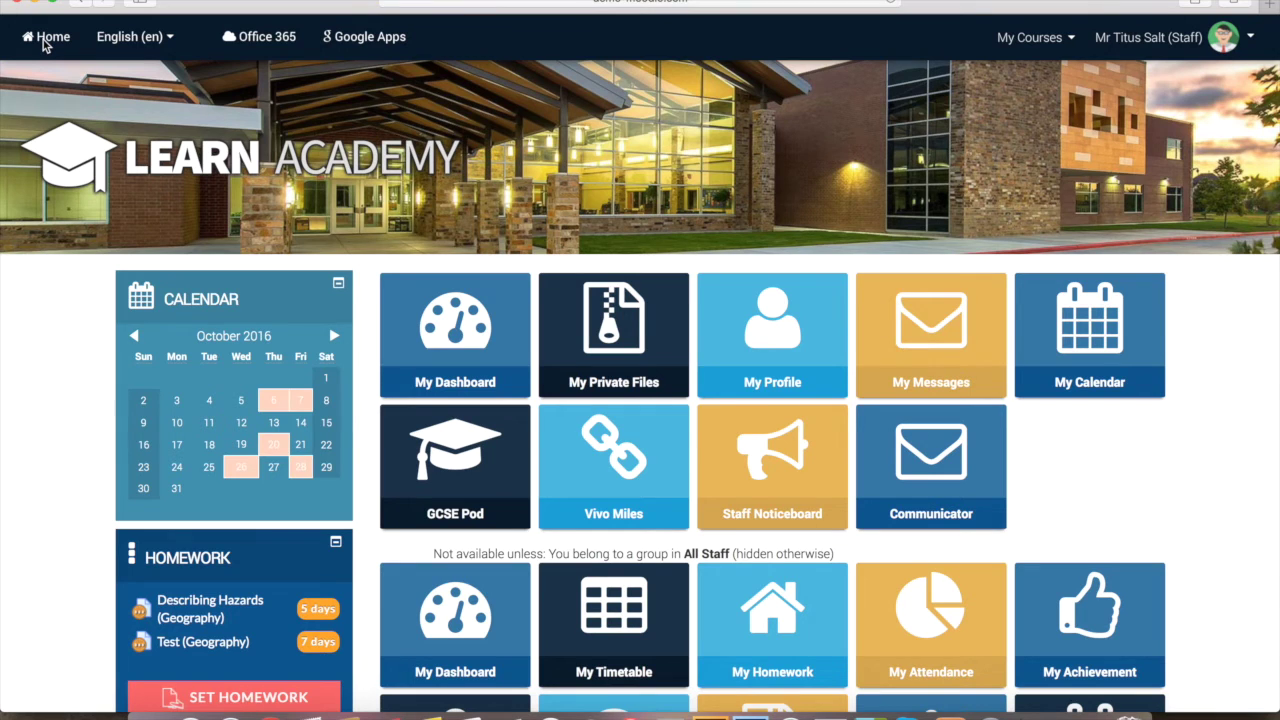
# - Open the Student Zone course from the home page tiles
pyautogui.scroll(-5, 163, 171)
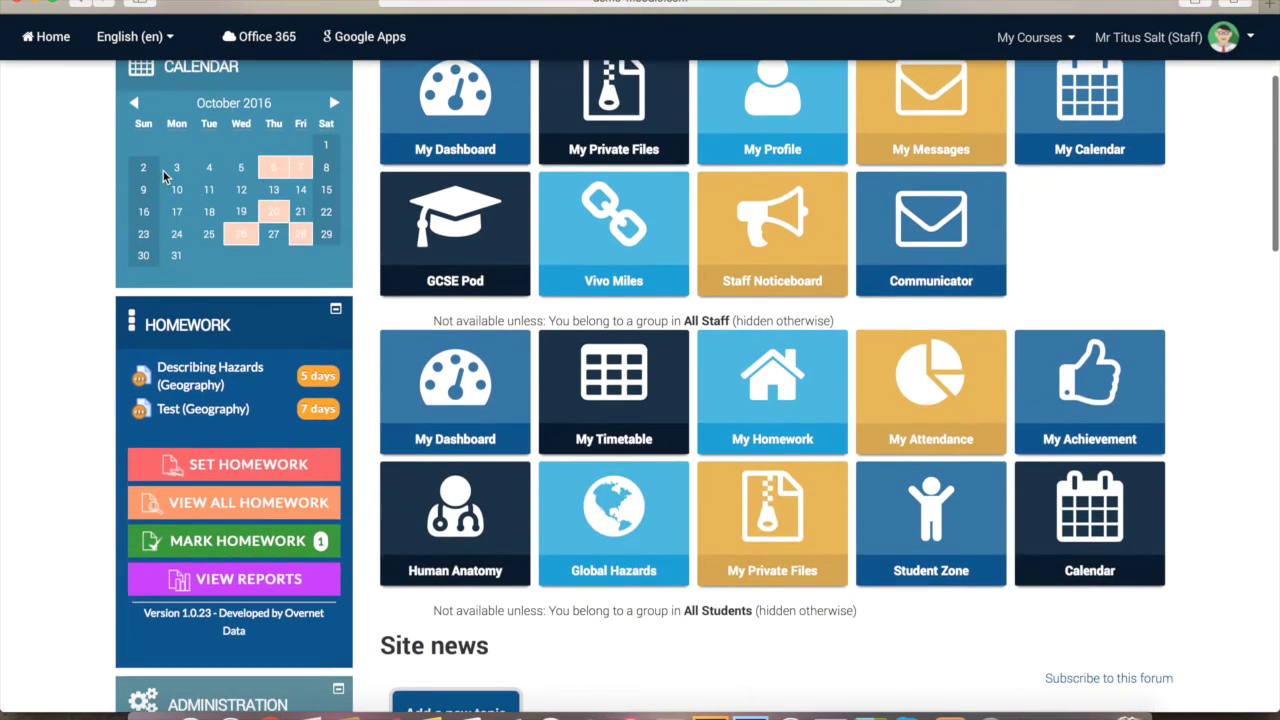
pyautogui.scroll(-1, 163, 171)
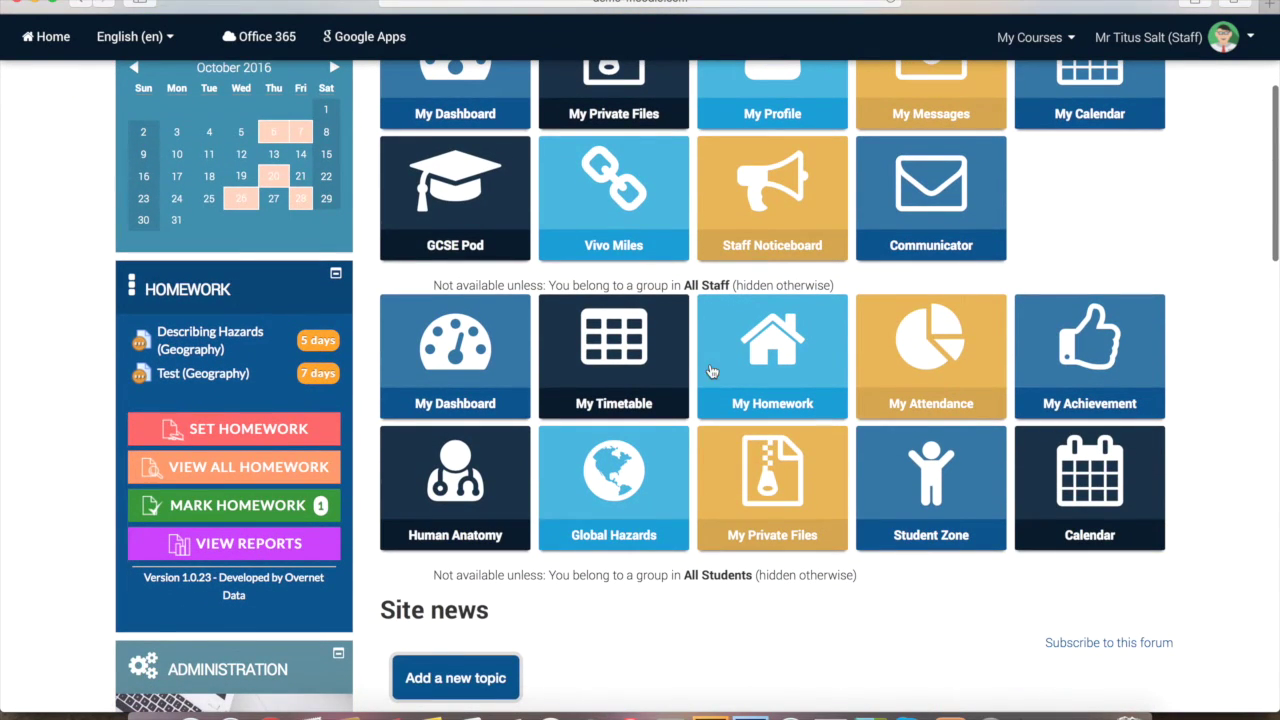
pyautogui.click(938, 488)
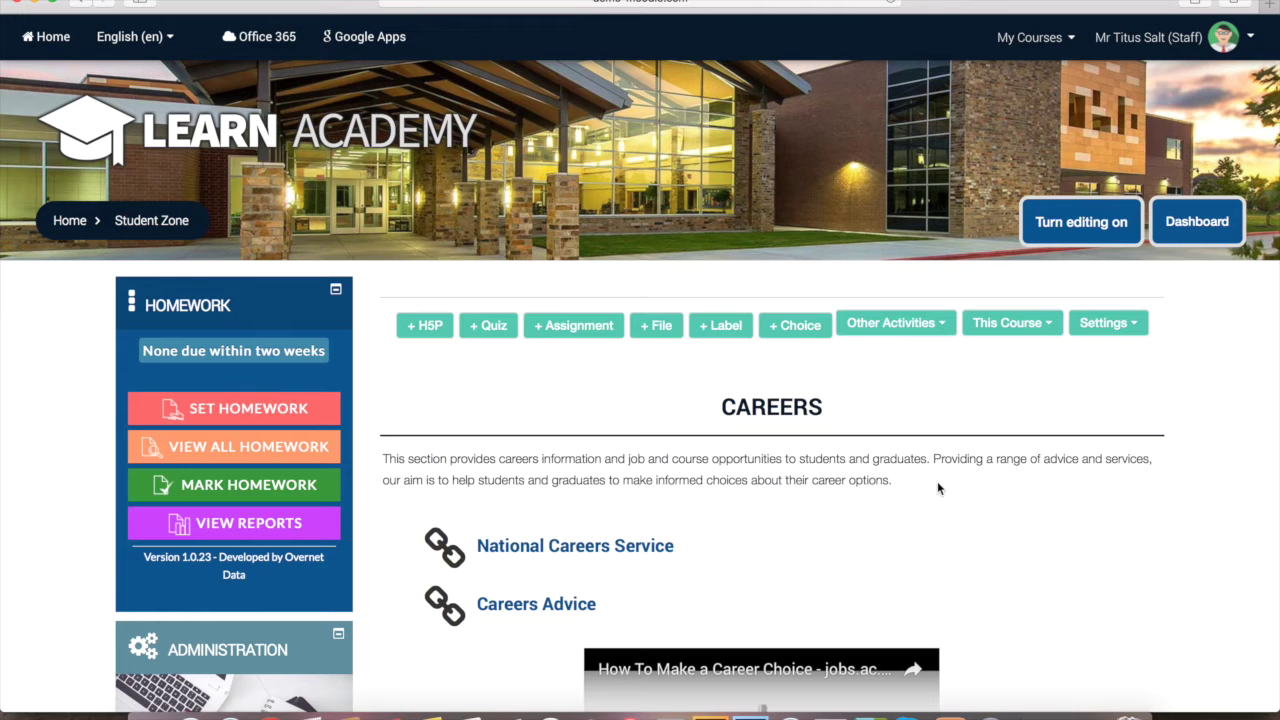
# - Go to the Student Zone Enrolment methods page via Course administration > Users
pyautogui.scroll(-5, 937, 482)
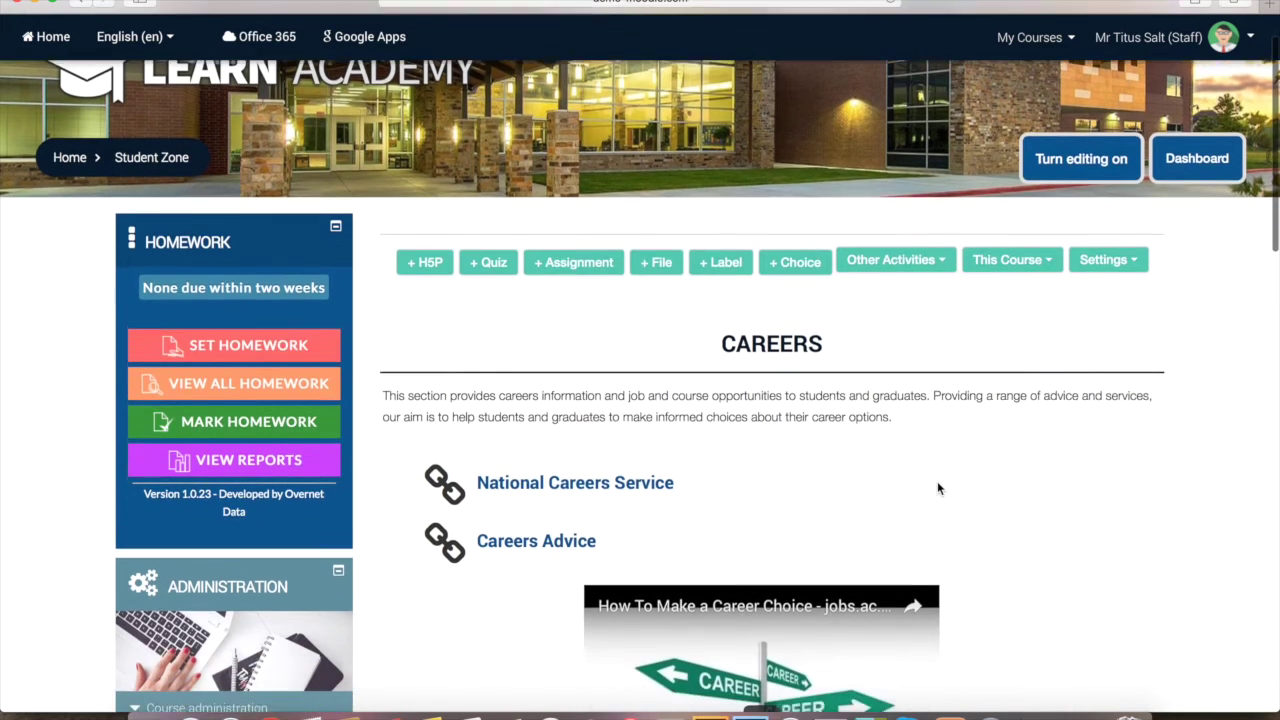
pyautogui.scroll(-3, 938, 488)
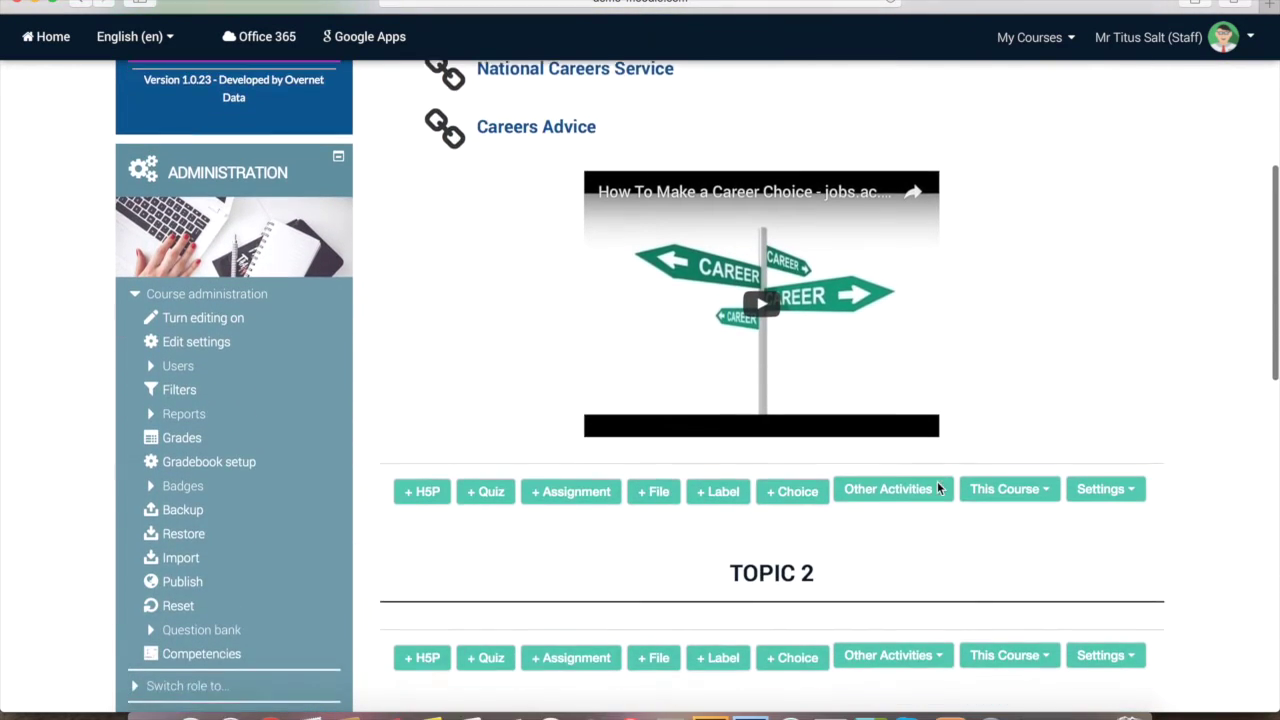
pyautogui.click(180, 352)
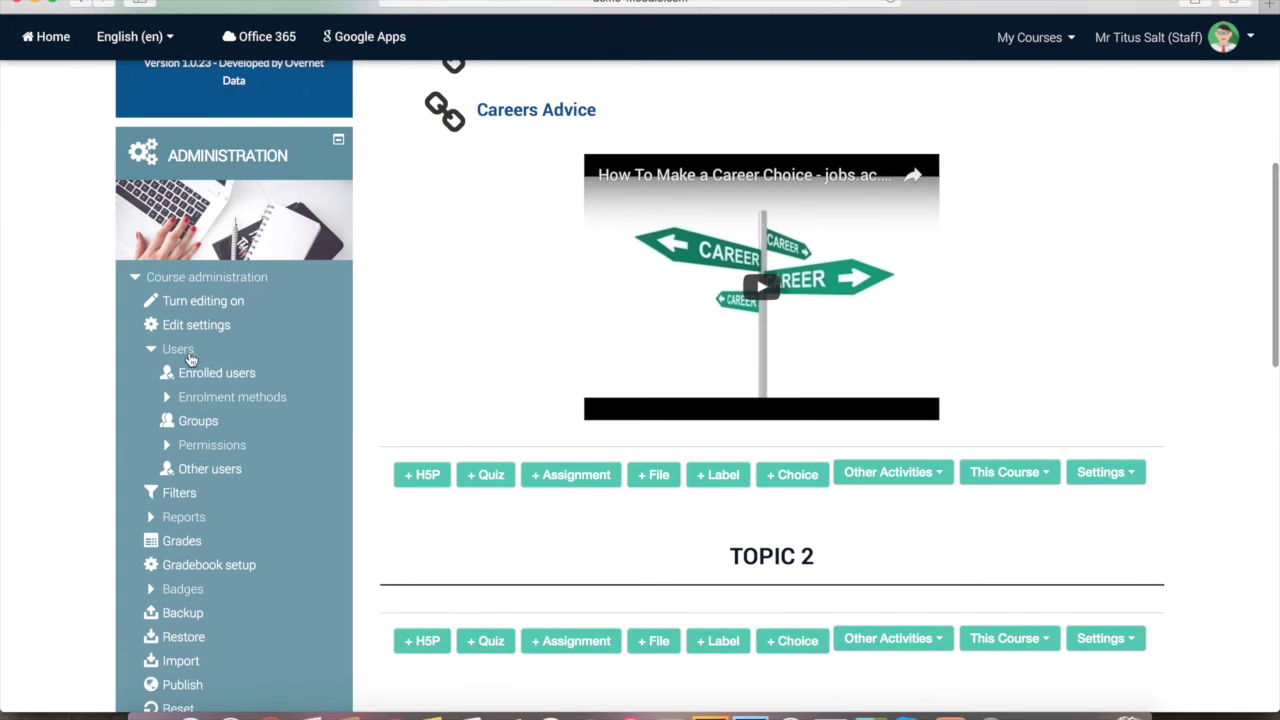
pyautogui.click(221, 376)
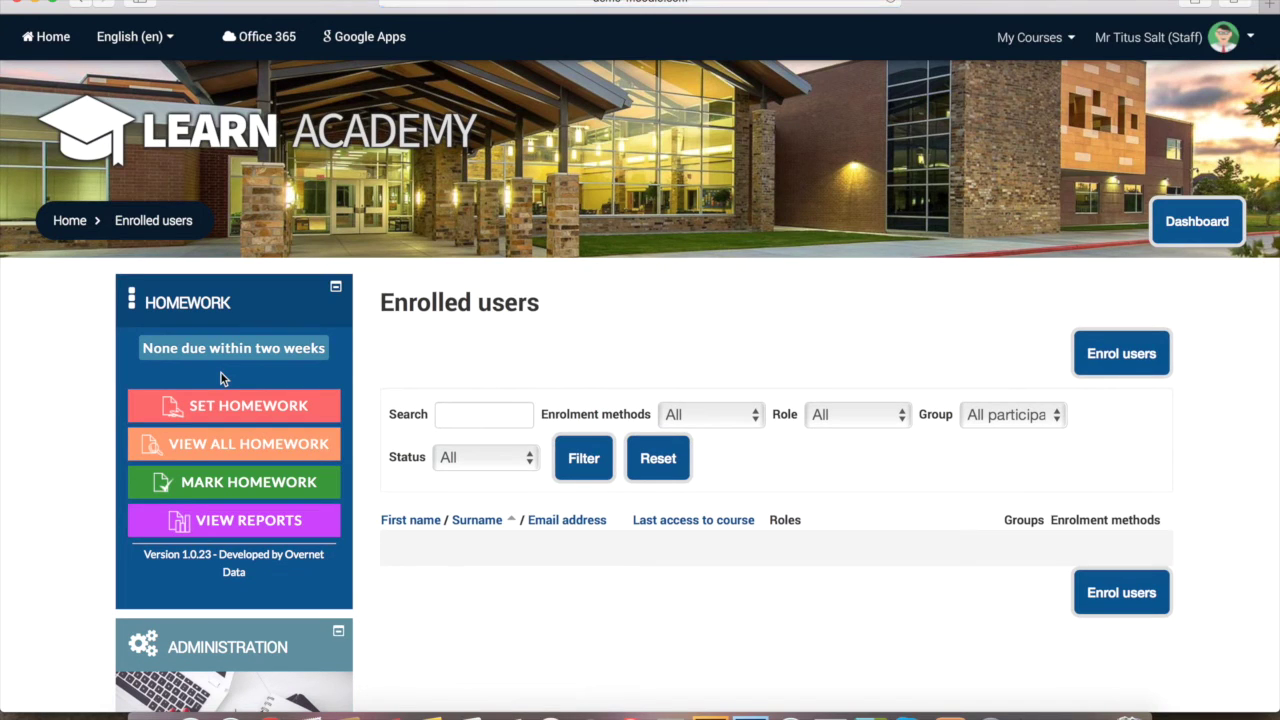
pyautogui.scroll(-5, 221, 377)
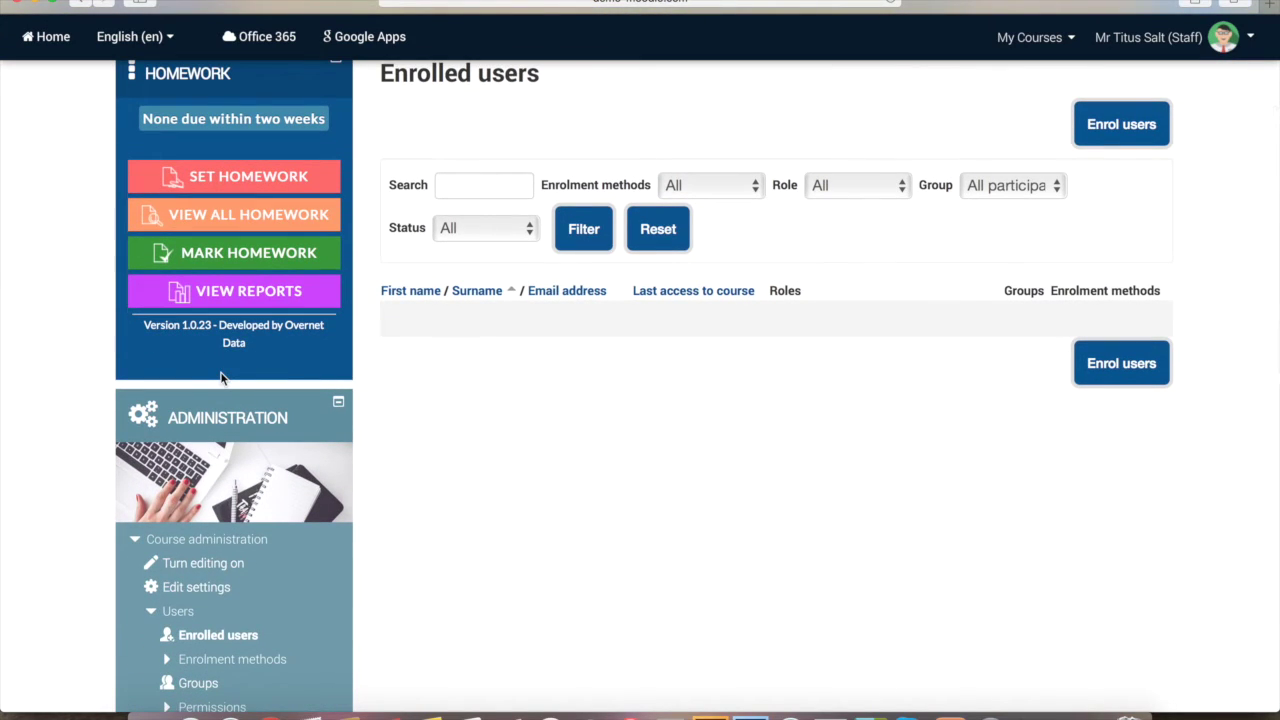
pyautogui.scroll(-4, 221, 377)
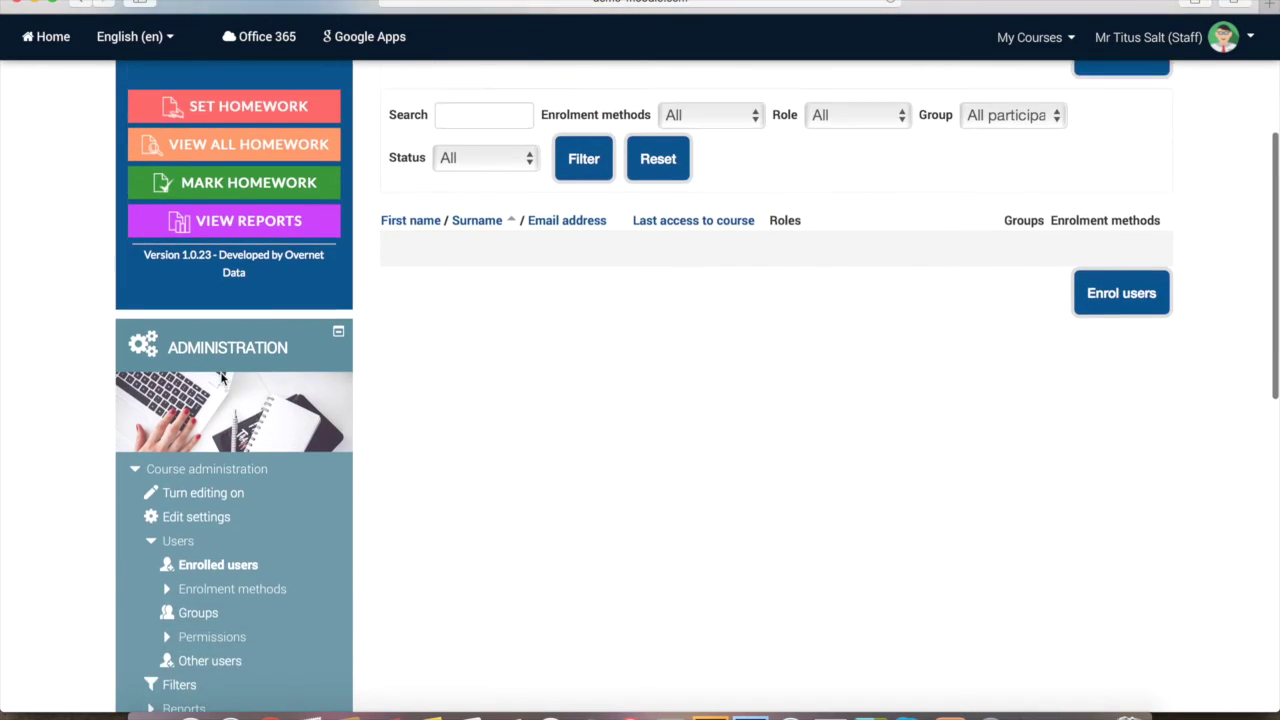
pyautogui.scroll(-2, 220, 371)
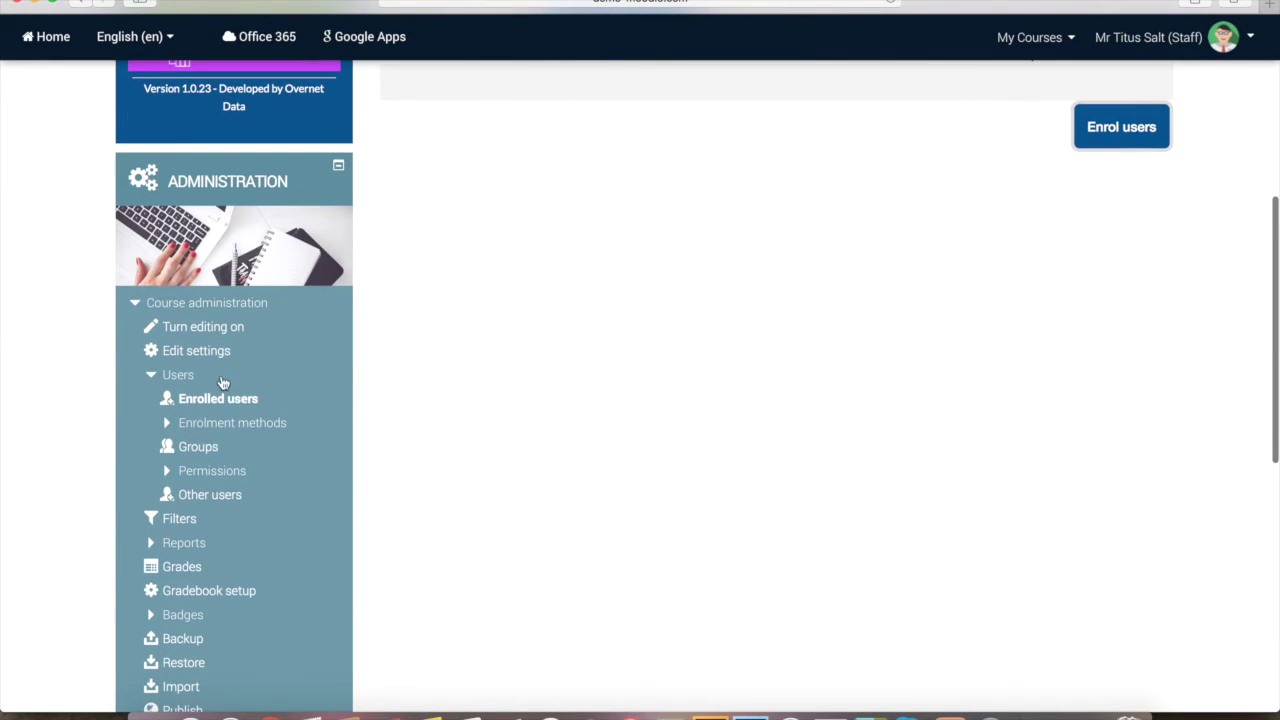
pyautogui.click(267, 427)
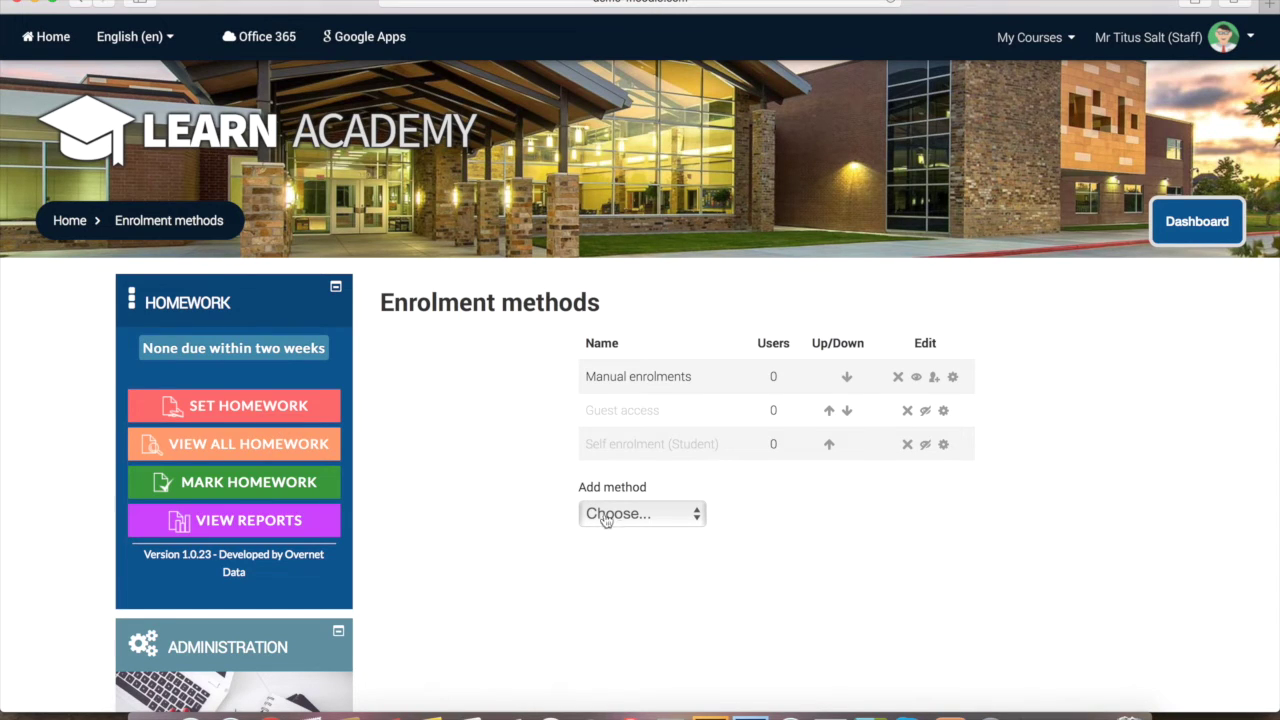
# - Add a Cohort sync enrolment method for the learners cohort with the Student role
pyautogui.click(687, 516)
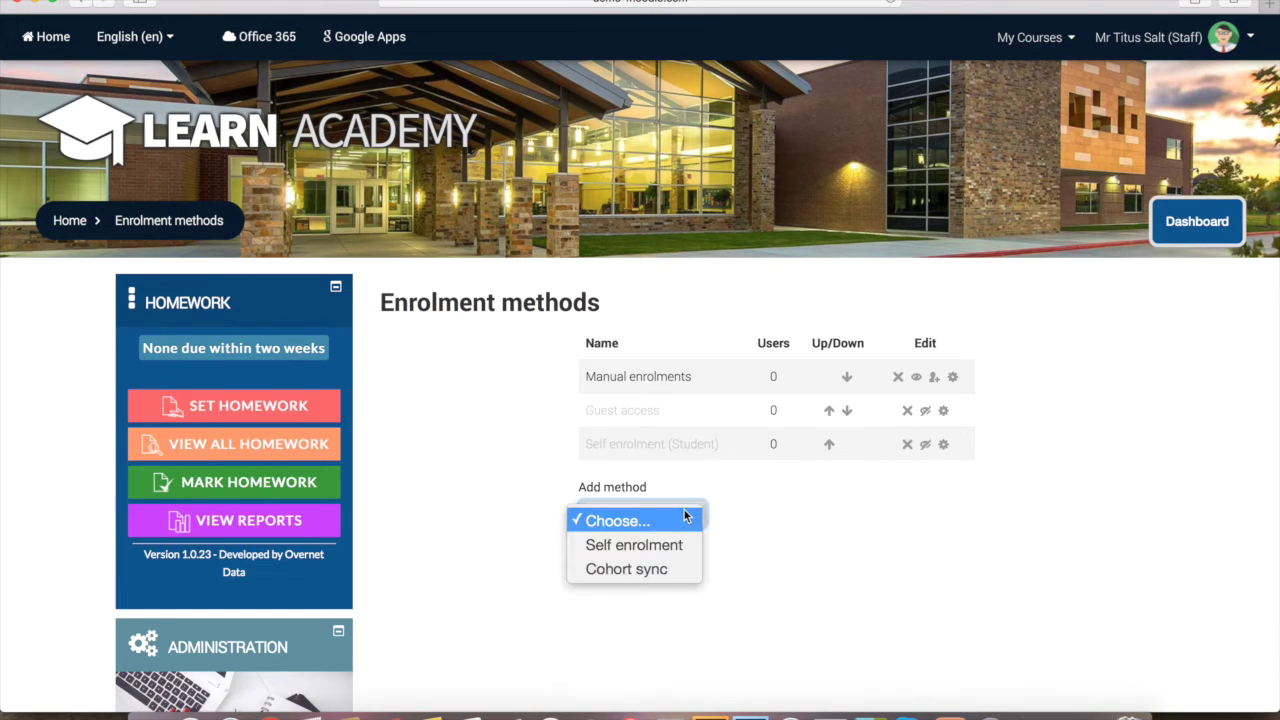
pyautogui.click(660, 570)
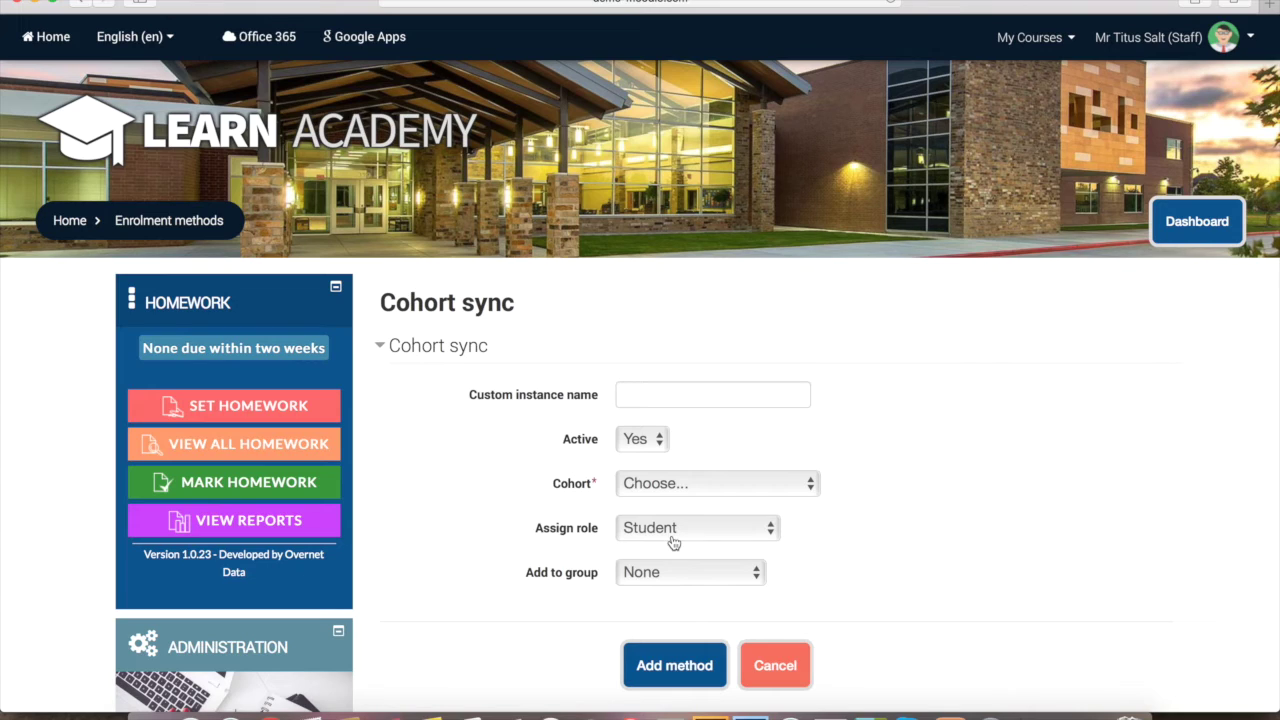
pyautogui.click(734, 486)
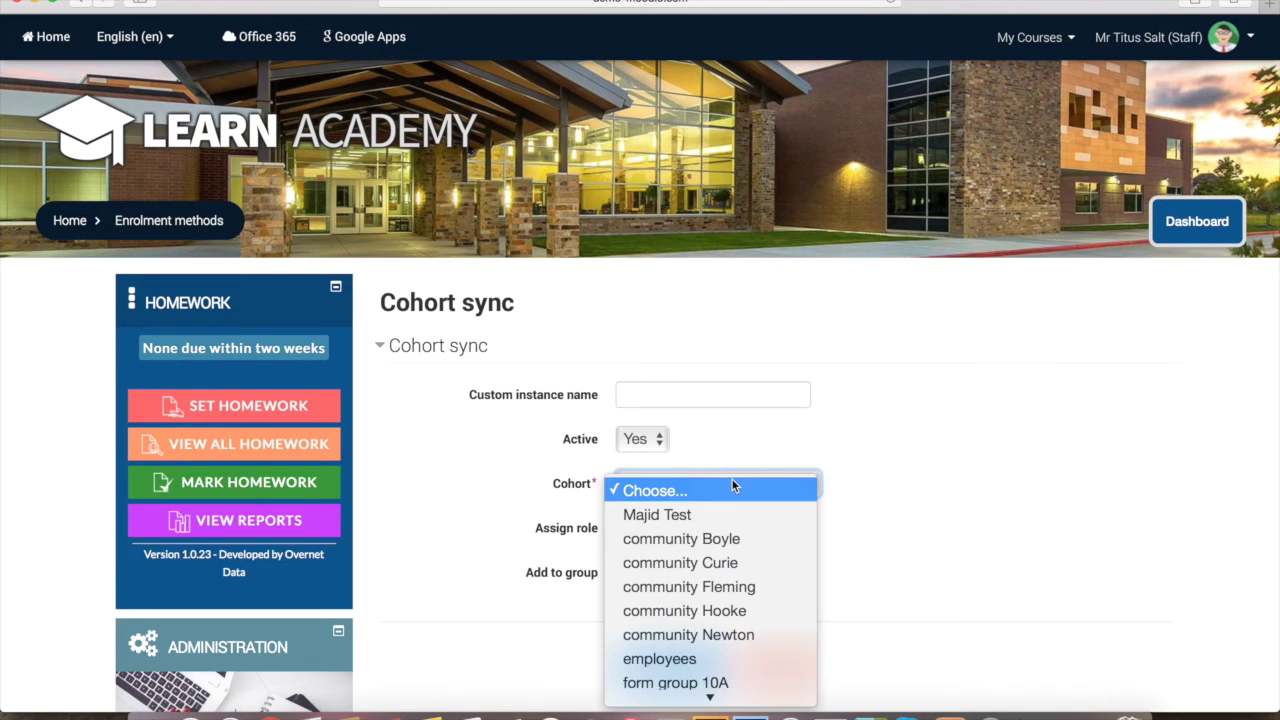
pyautogui.scroll(-5, 731, 583)
pyautogui.scroll(-10, 731, 583)
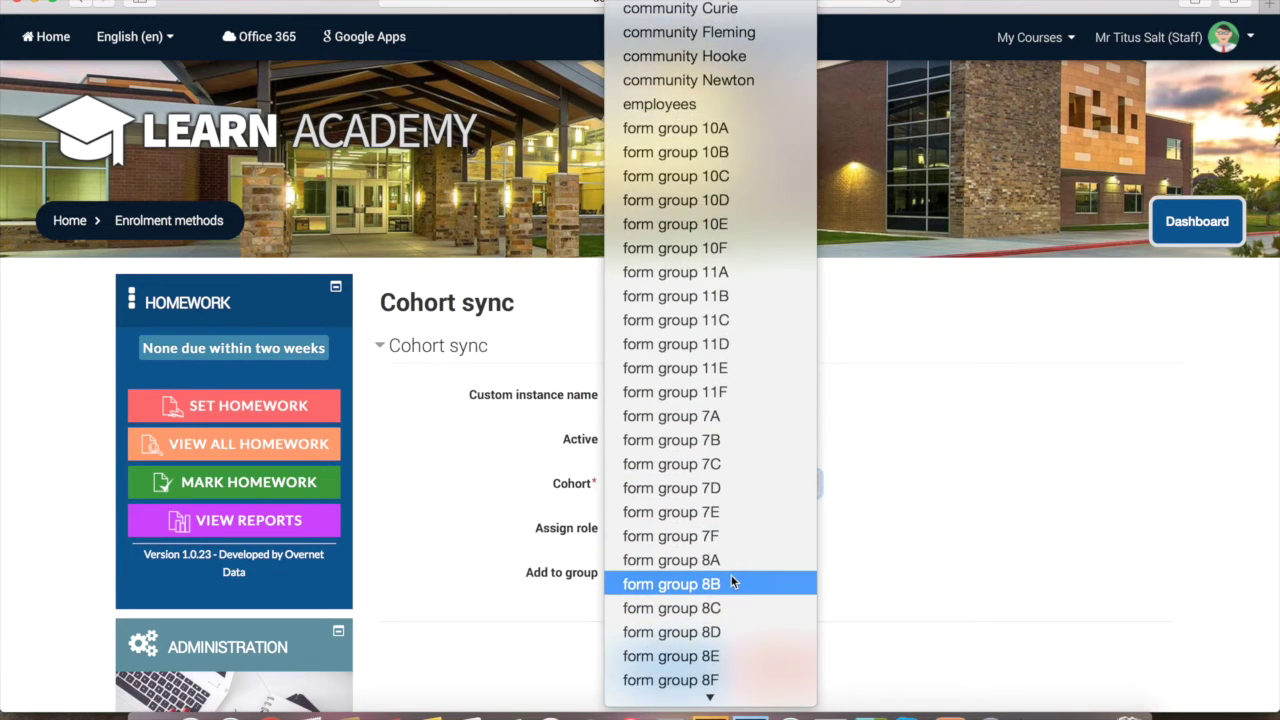
pyautogui.scroll(-1, 731, 580)
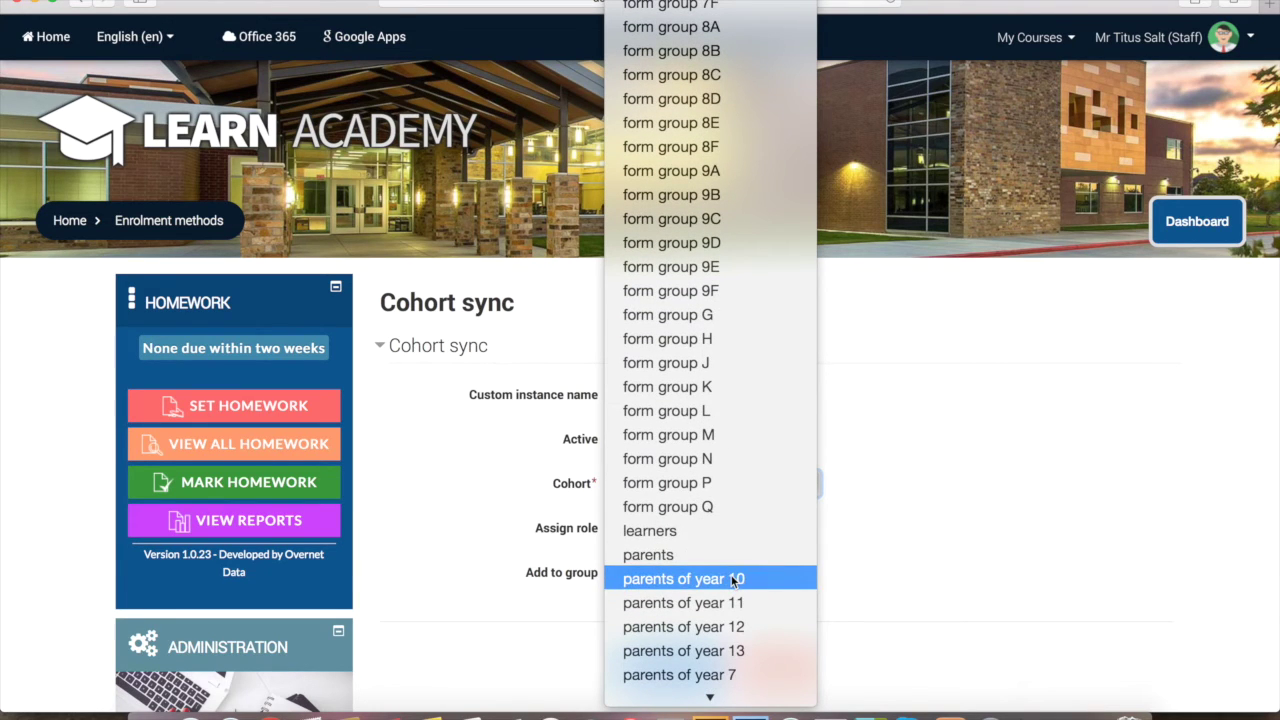
pyautogui.click(697, 533)
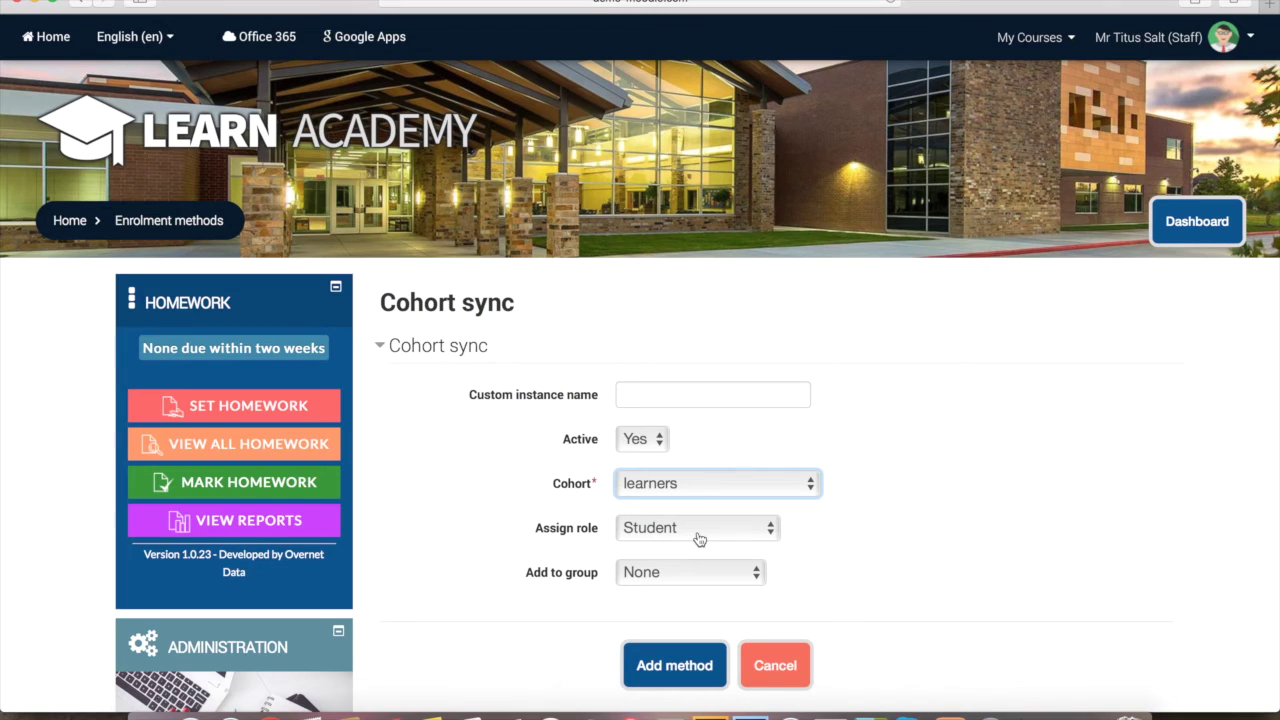
pyautogui.click(690, 663)
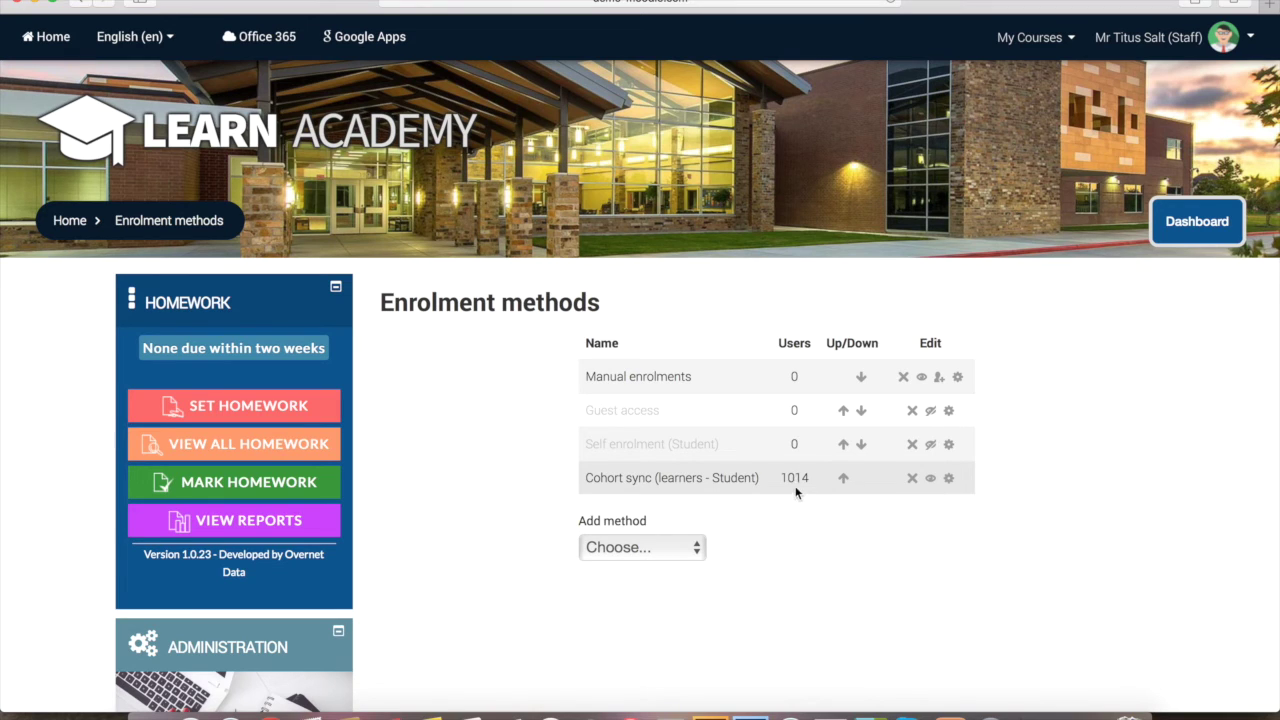
# - Confirm Cohort sync (learners - Student) shows 1014 users, then open the Enrolled users list
pyautogui.scroll(-4, 430, 492)
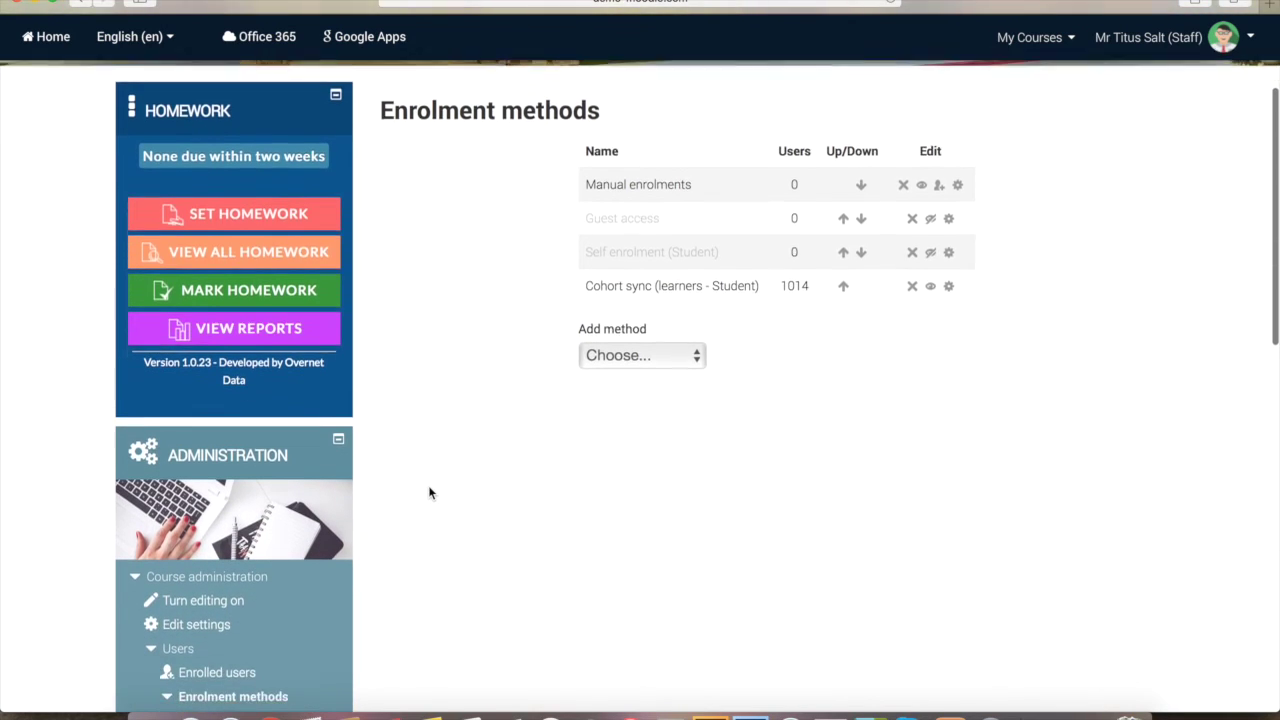
pyautogui.scroll(-1, 430, 492)
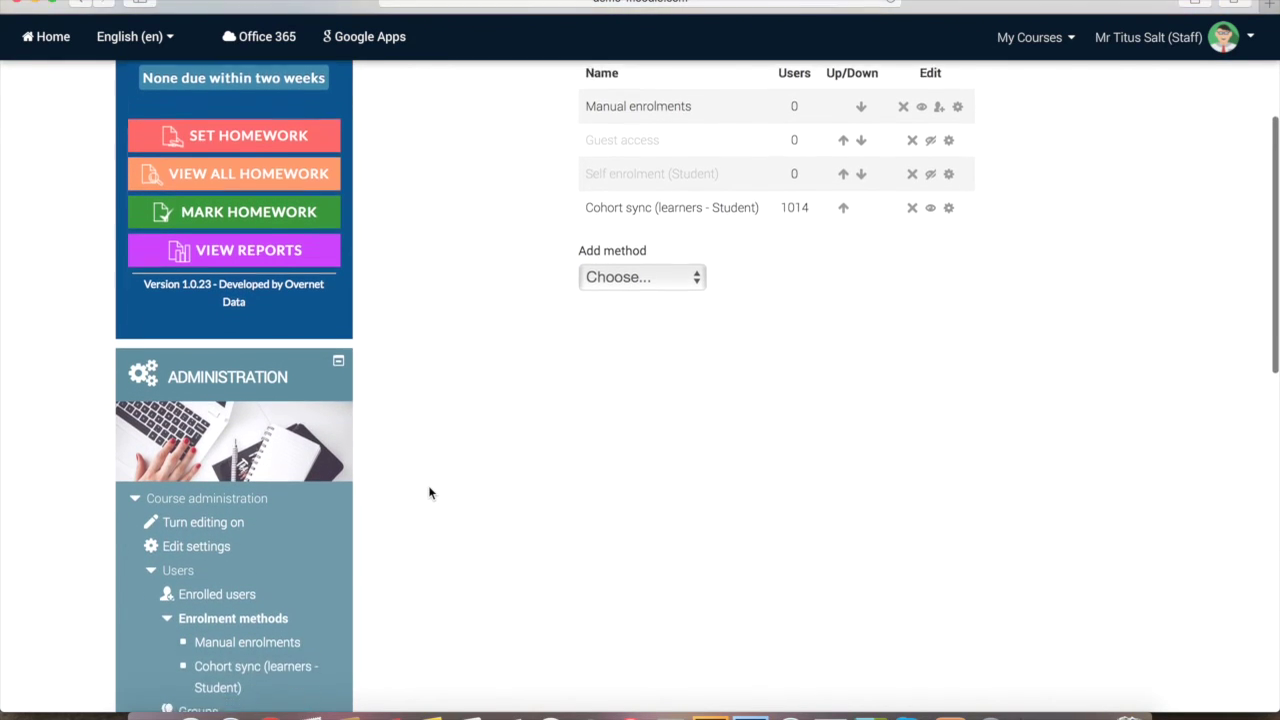
pyautogui.scroll(-1, 430, 492)
pyautogui.click(240, 530)
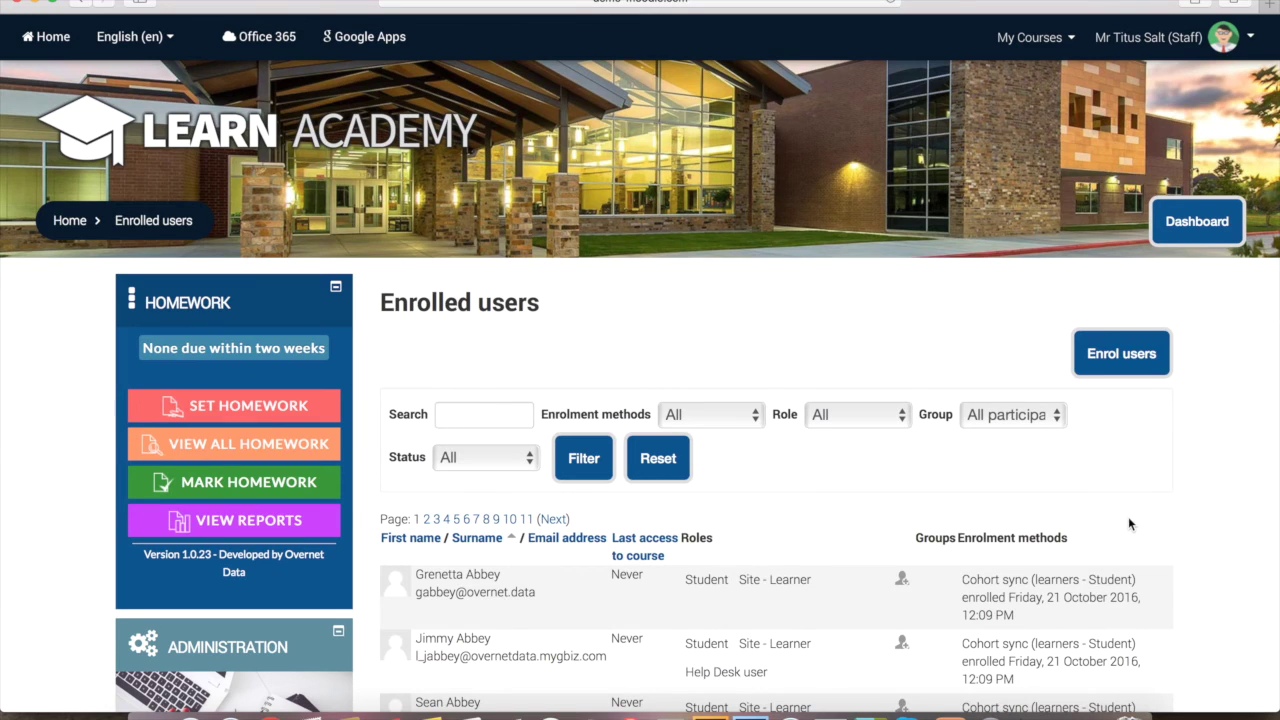
# - Verify learners are enrolled as Students via Cohort sync, highlighting it in the first row
pyautogui.scroll(-3, 1128, 524)
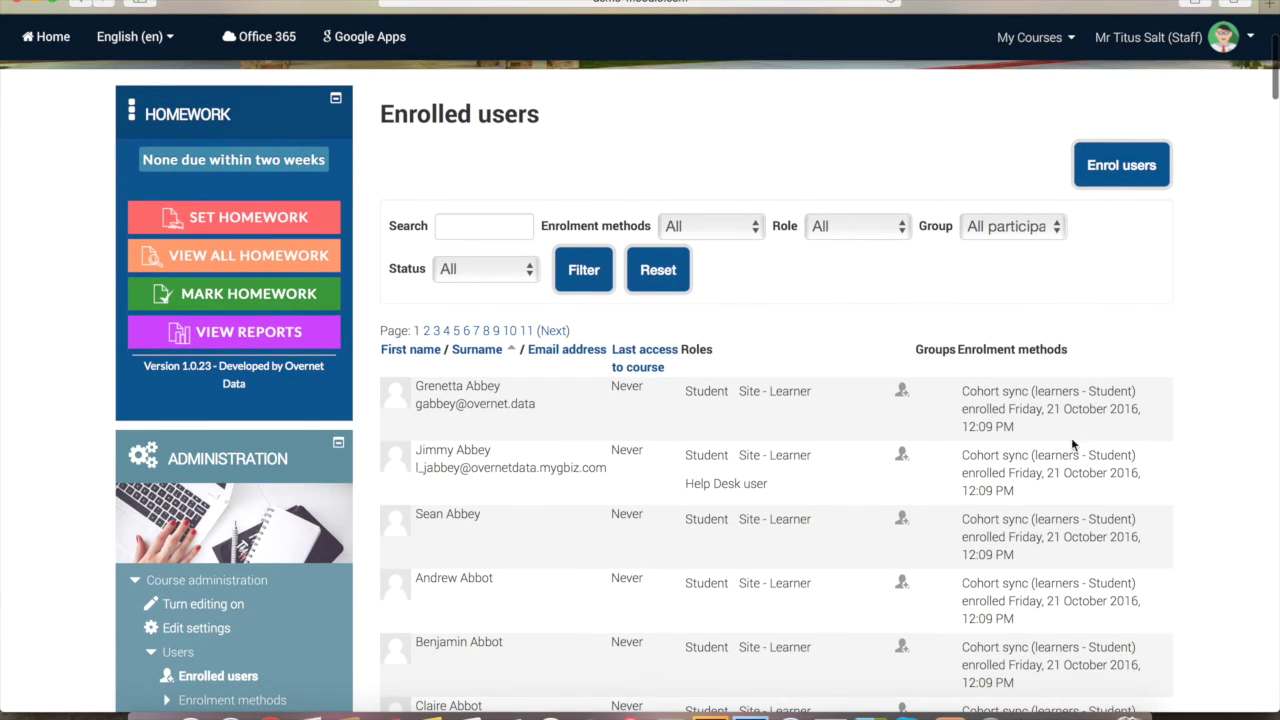
pyautogui.scroll(-2, 1082, 335)
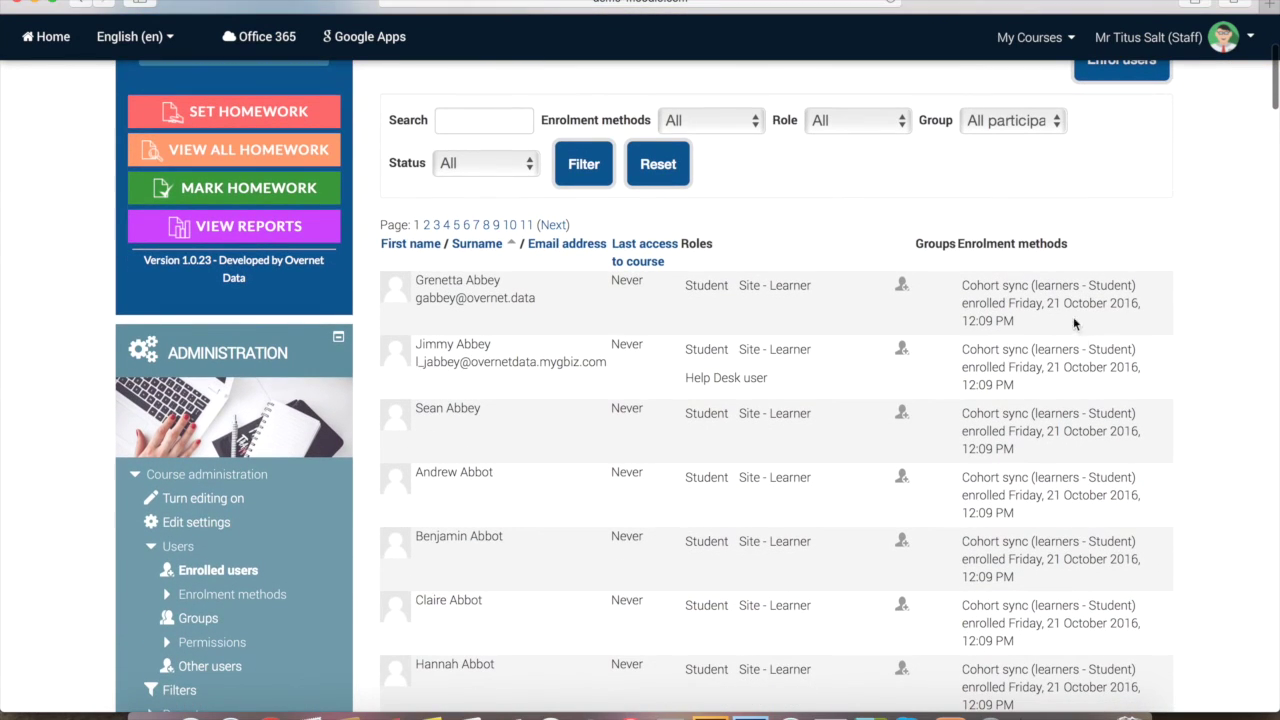
pyautogui.moveTo(963, 285); pyautogui.dragTo(1028, 286)
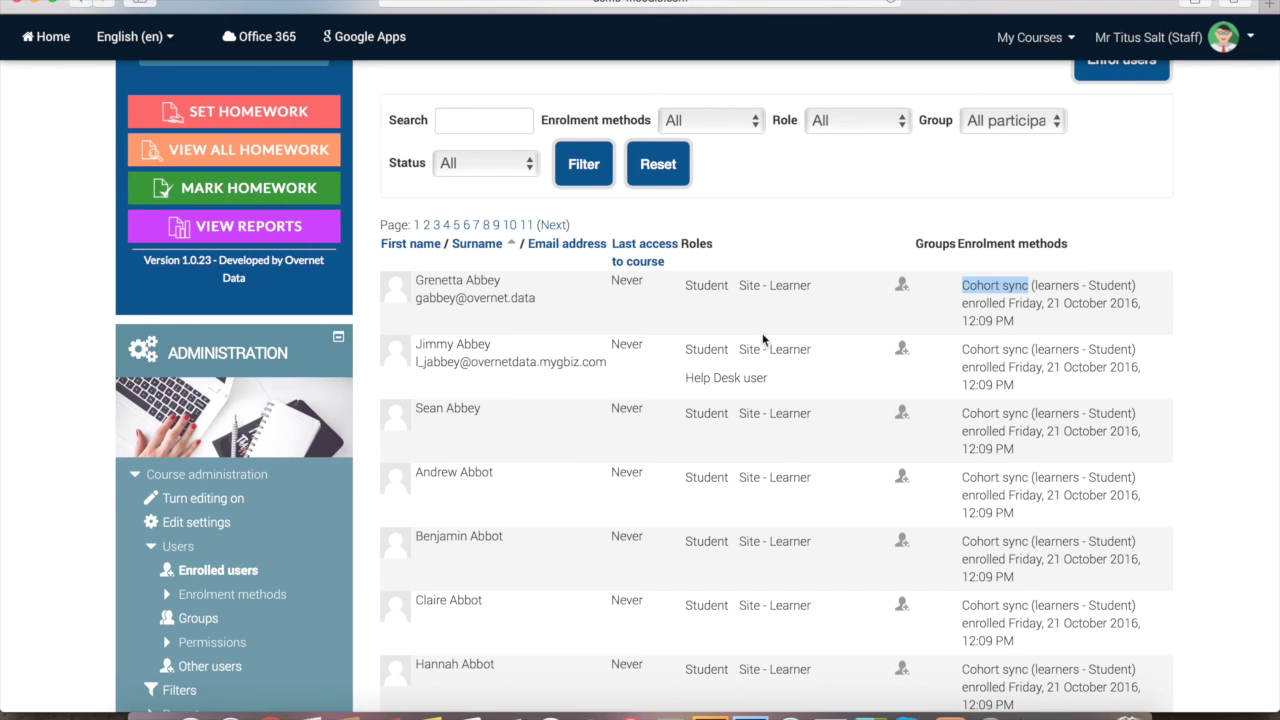
pyautogui.scroll(3, 722, 289)
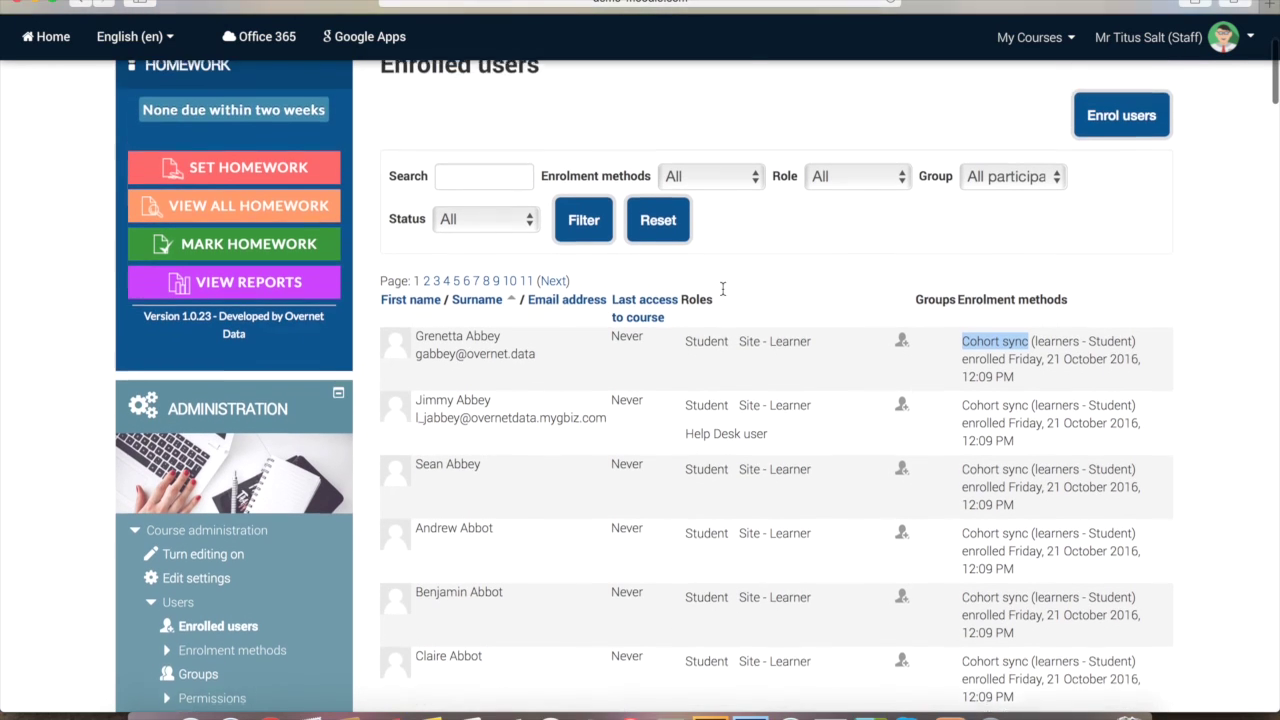